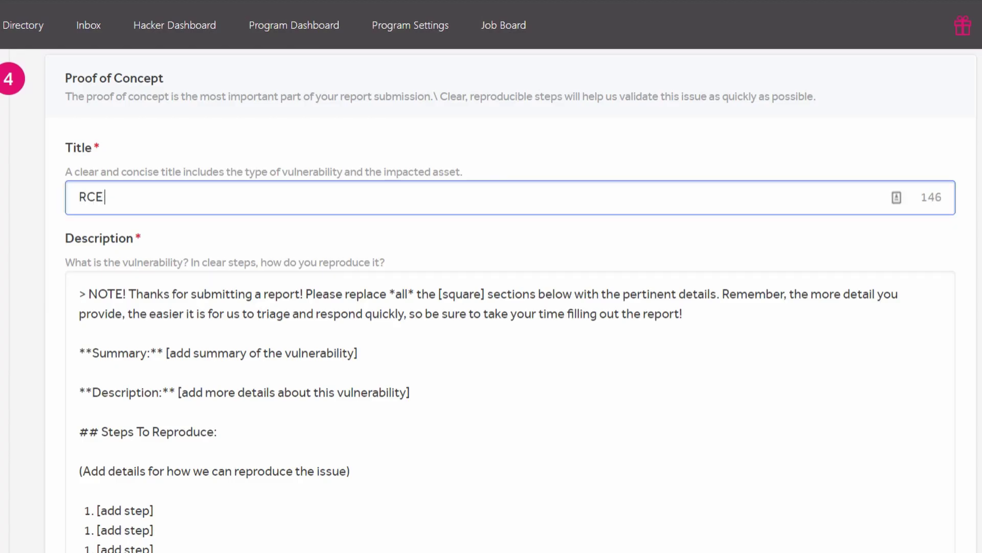
# Step: Title the Intigriti report 'RCE via Content Injection' and add 'I can RCE via Content Injectoin!' to the description
pyautogui.write(' via Content Inje')
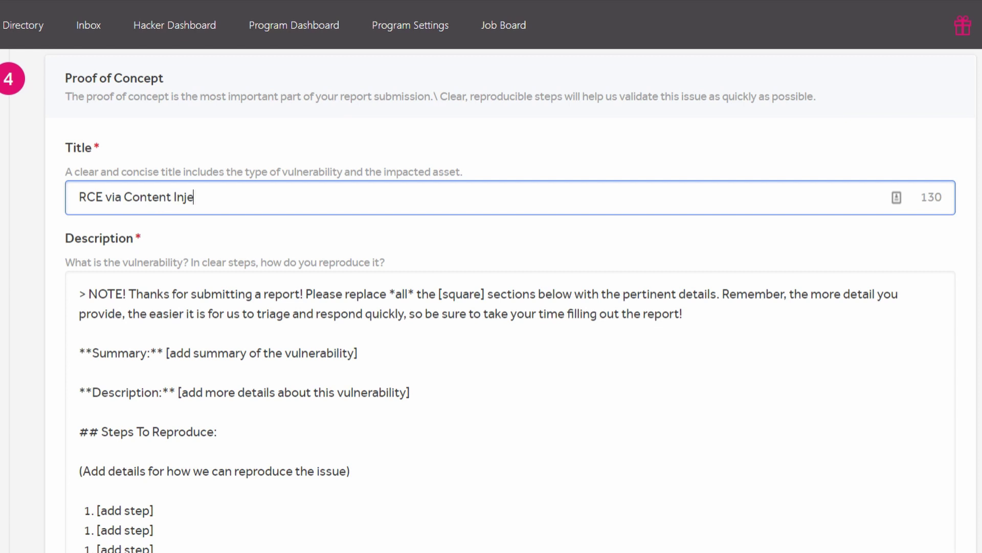
pyautogui.write('ction')
pyautogui.click(683, 313)
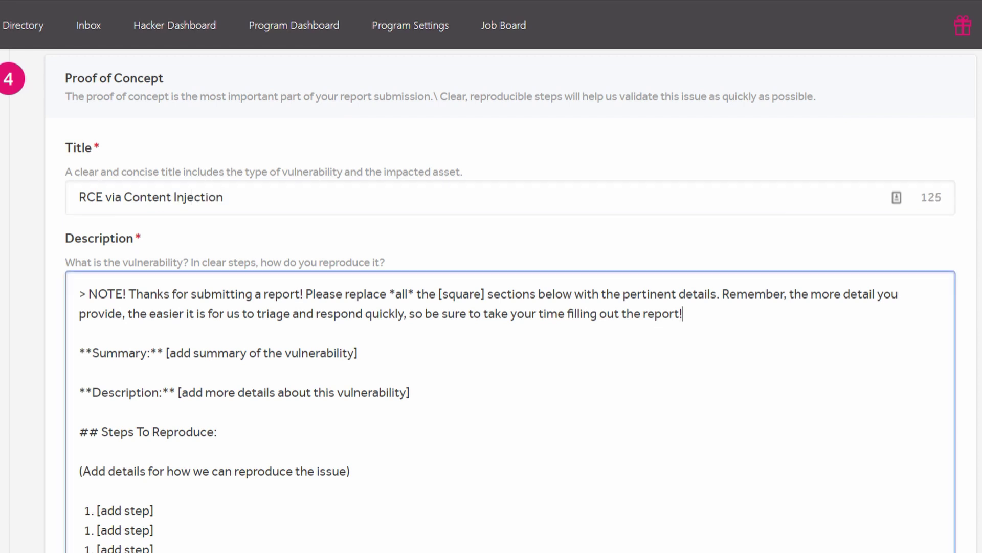
pyautogui.press('Return')
pyautogui.press('Return')
pyautogui.write('I can R')
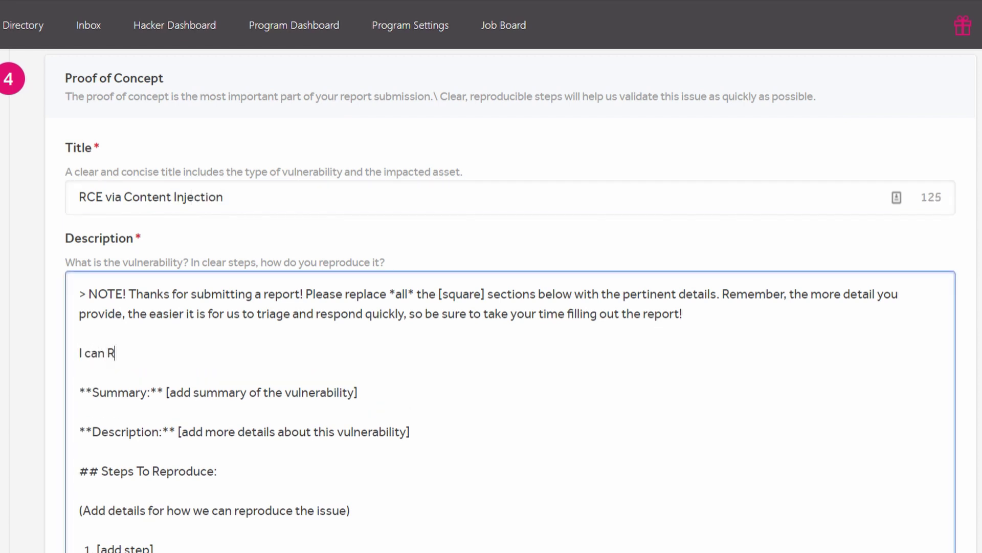
pyautogui.write('CE via Content Injec')
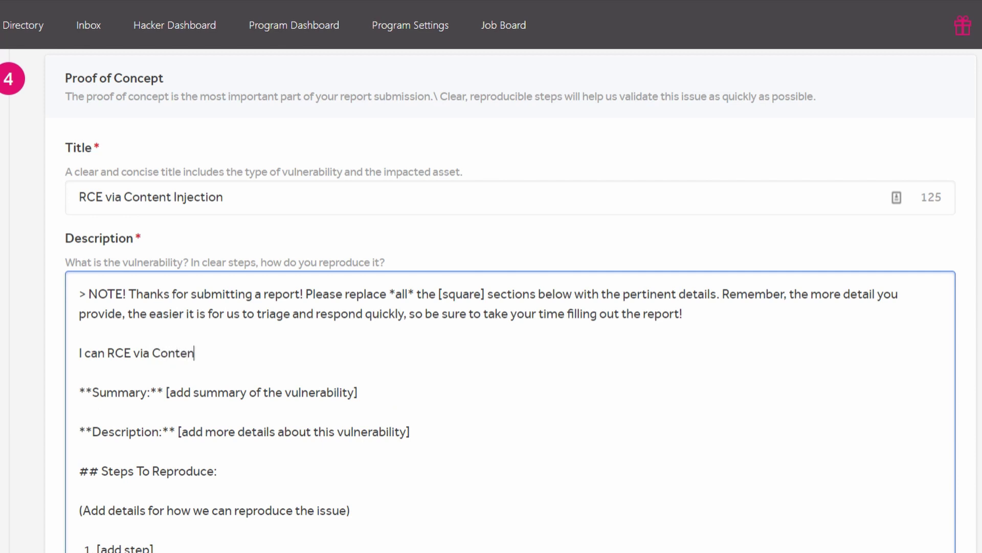
pyautogui.write('toin!')
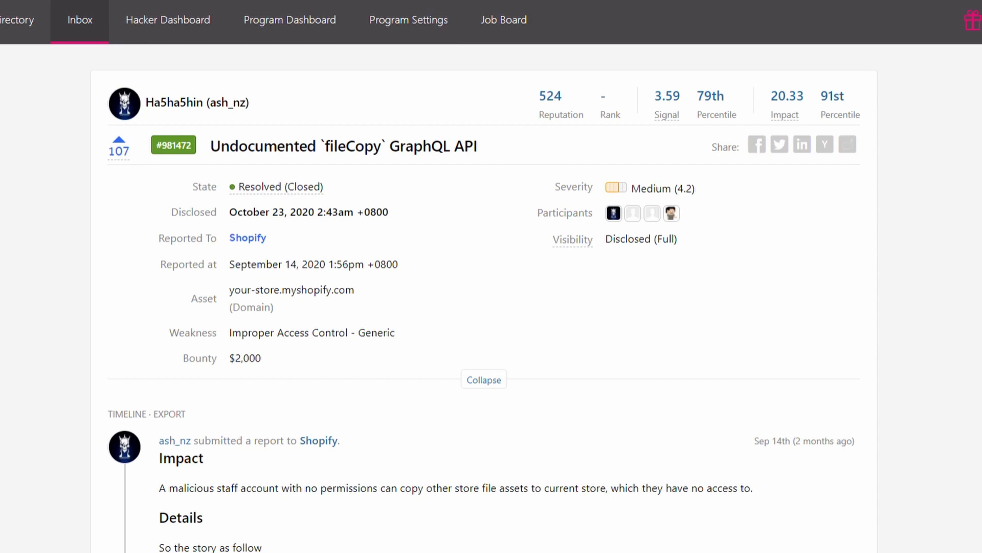
# Step: Select the fileCopy report's title, then its Impact heading and paragraph
pyautogui.moveTo(210, 146); pyautogui.dragTo(478, 146)
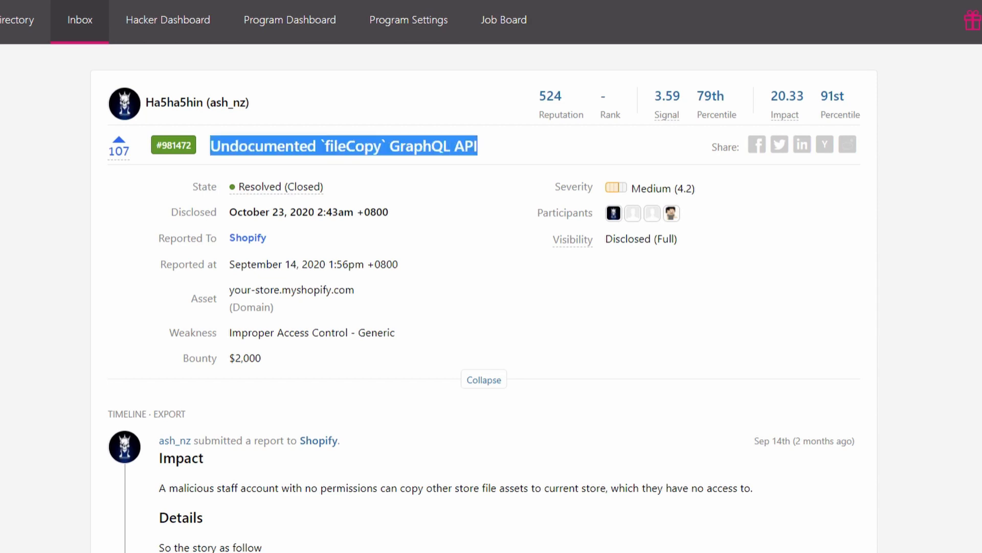
pyautogui.moveTo(159, 457); pyautogui.dragTo(753, 488)
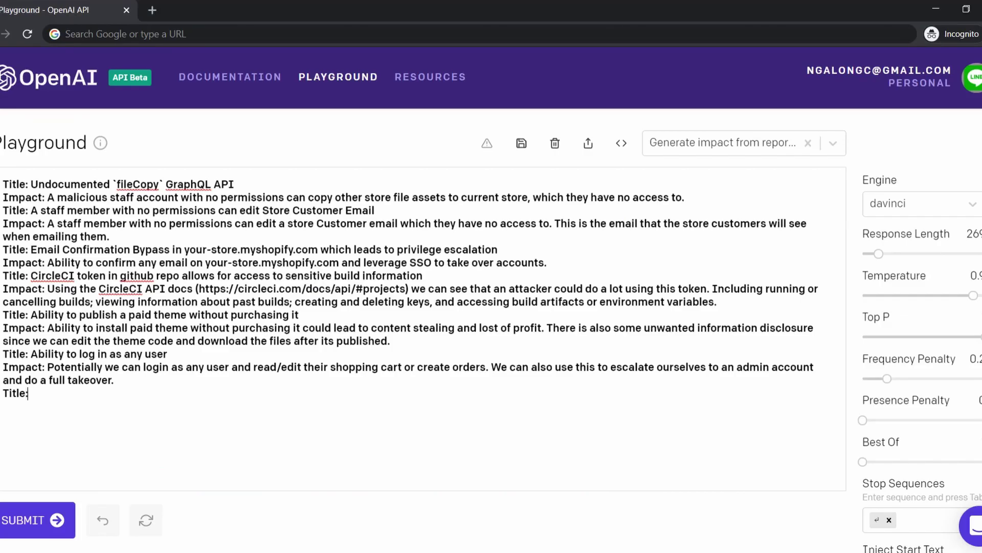
# Step: Paste the copied report title after the last 'Title:' and have the model generate its impact
pyautogui.write("Ability to link a Google account to another staff account/store owner that isn't linked yet")
pyautogui.hotkey('ctrl', 'Return')
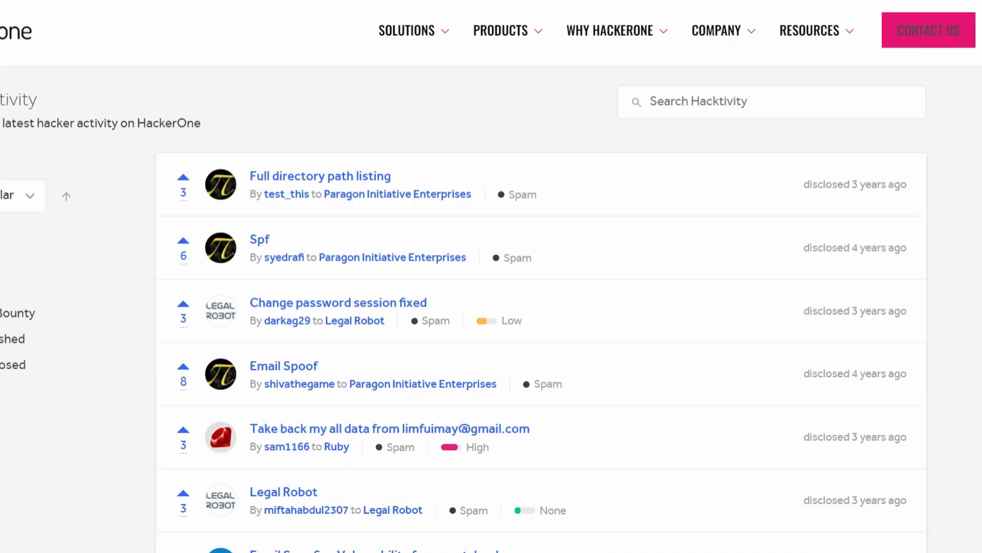
# Step: Scroll the Hacktivity list down to the Spam reports with Critical severity
pyautogui.scroll(-9, 491, 307)
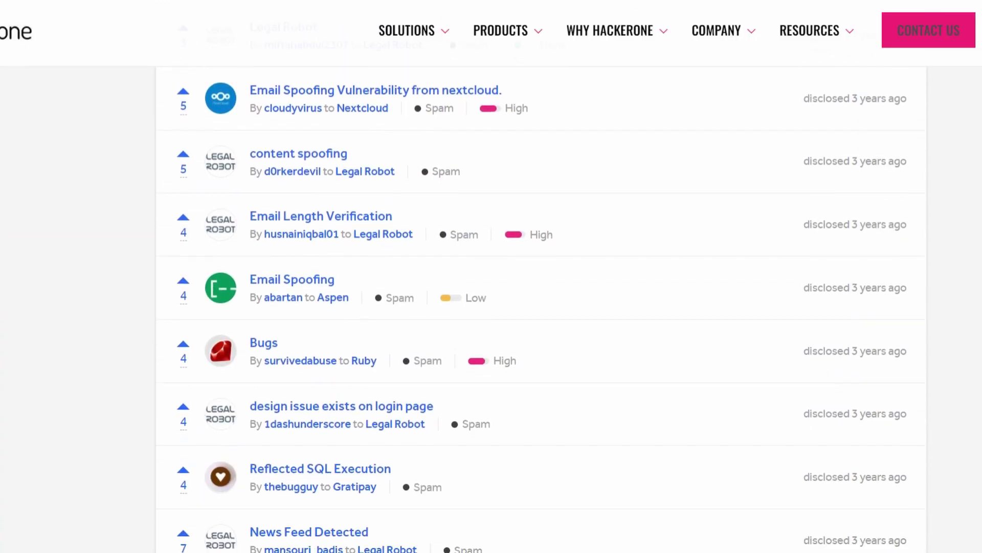
pyautogui.scroll(-15, 491, 307)
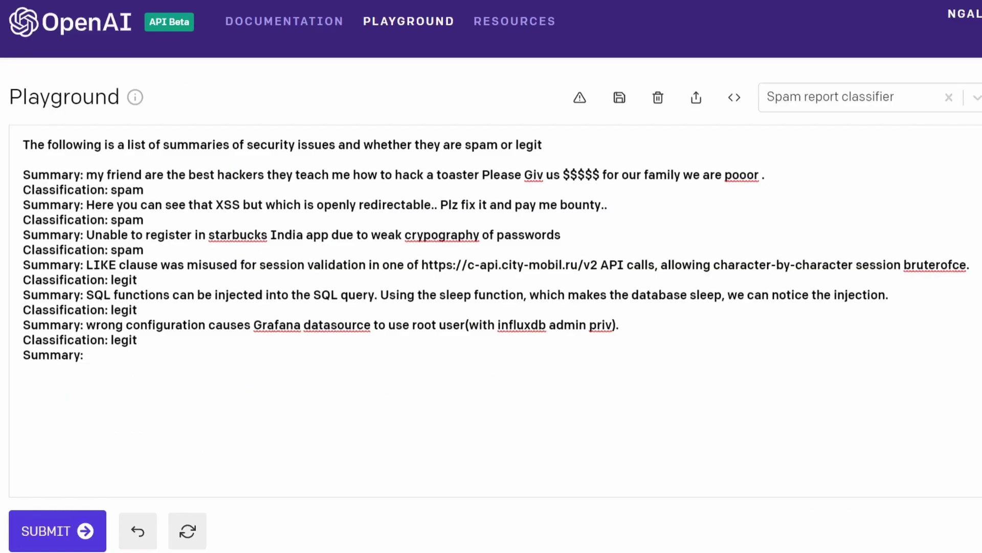
# Step: Paste the copied report summary after the last 'Summary:' and have the model classify it as spam or legit
pyautogui.write("sir your site This site works only in browsers with SNI support.. so please fix it asap , cuz my browser don't hav sni support which causing strange some problem.")
pyautogui.hotkey('ctrl', 'Return')
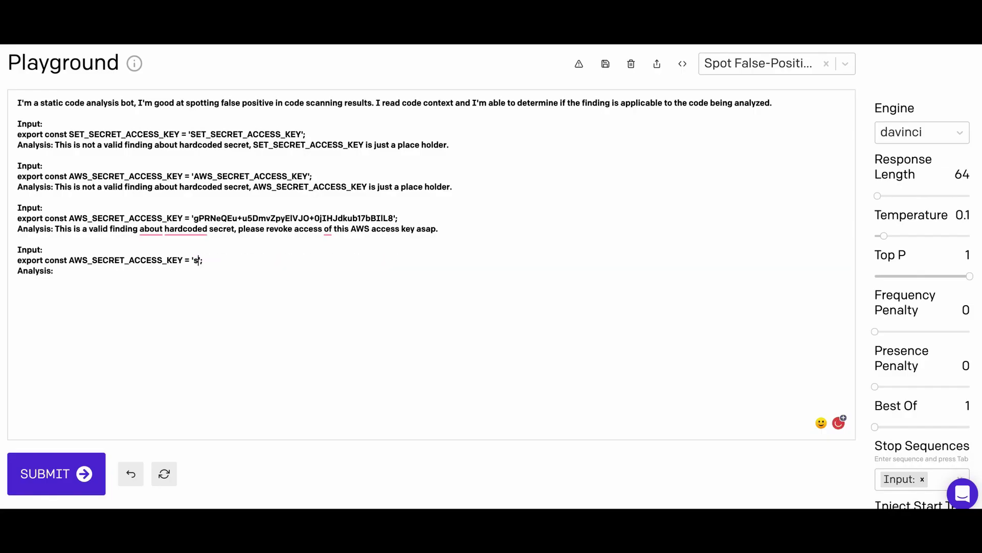
# Step: Analyse the placeholder 'some_test_value', then replace it with the secret key copied from the third example
pyautogui.write('_test_value')
pyautogui.click(44, 475)
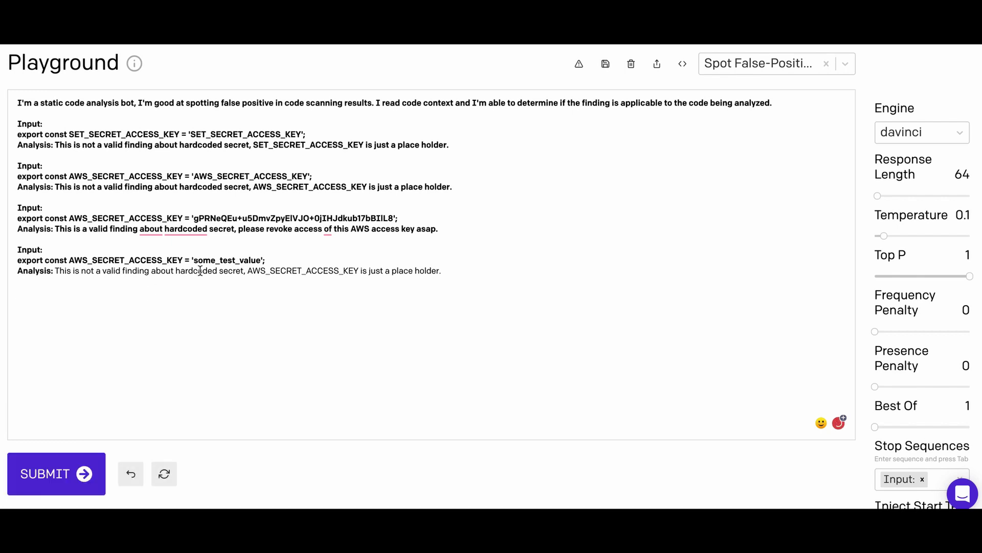
pyautogui.moveTo(193, 218); pyautogui.dragTo(394, 213)
pyautogui.hotkey('ctrl', 'c')
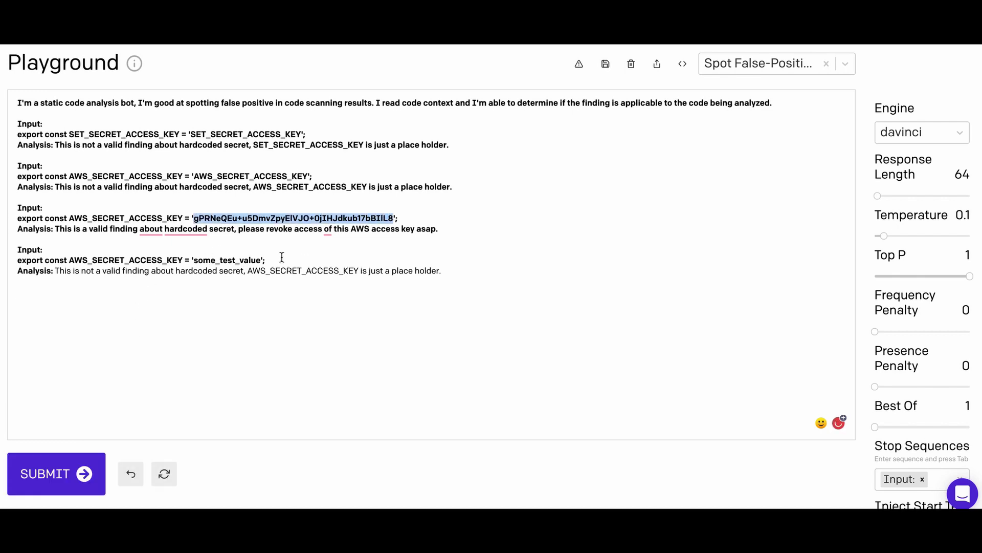
pyautogui.doubleClick(204, 259)
pyautogui.hotkey('ctrl', 'v')
# Step: Alter two characters of the pasted key to 'A' and 'B' and run the analysis
pyautogui.click(238, 260)
pyautogui.press('BackSpace')
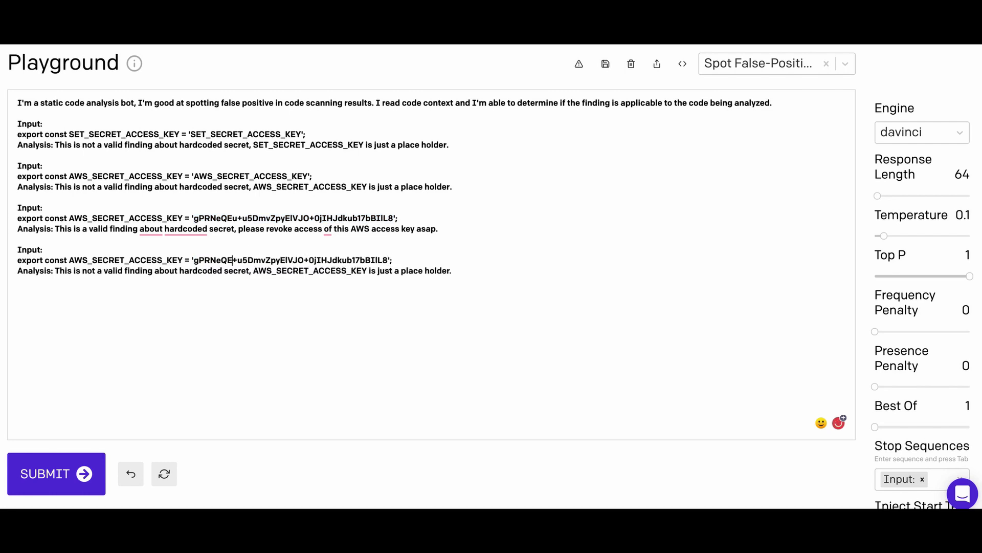
pyautogui.write('A')
pyautogui.click(297, 260)
pyautogui.press('BackSpace')
pyautogui.write('B')
pyautogui.click(60, 474)
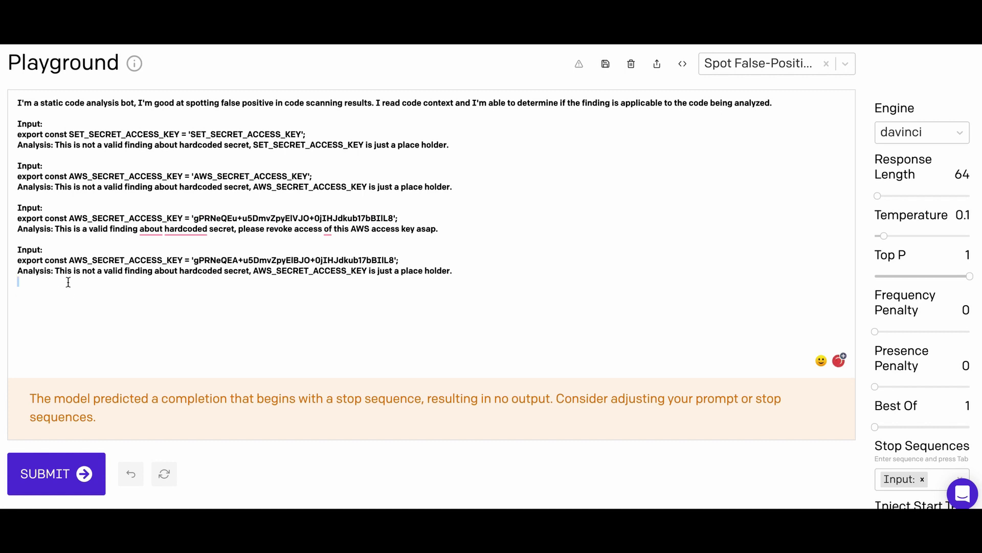
# Step: Delete the old analysis text and rerun the check on the altered key
pyautogui.moveTo(68, 280); pyautogui.dragTo(53, 273)
pyautogui.press('BackSpace')
pyautogui.write(':')
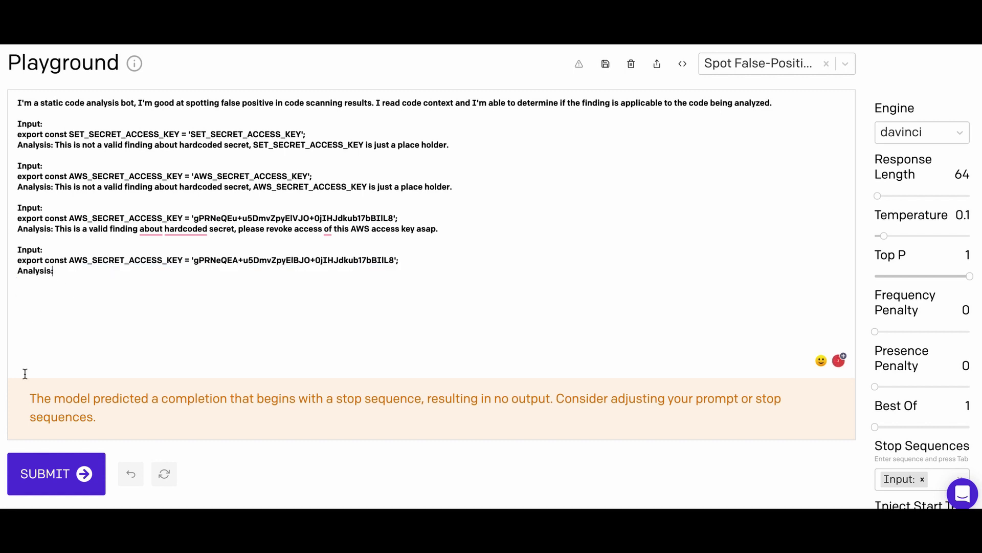
pyautogui.click(54, 471)
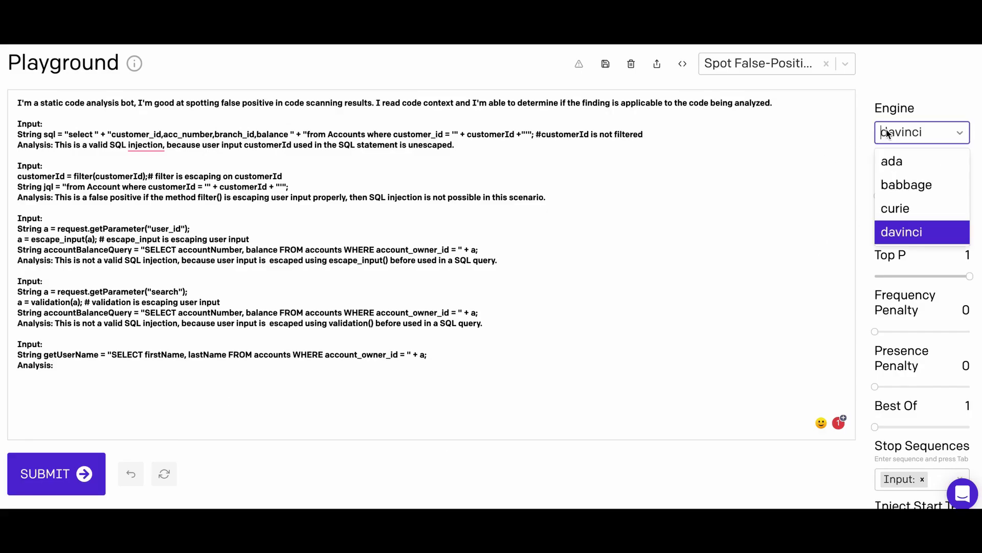
pyautogui.click(887, 132)
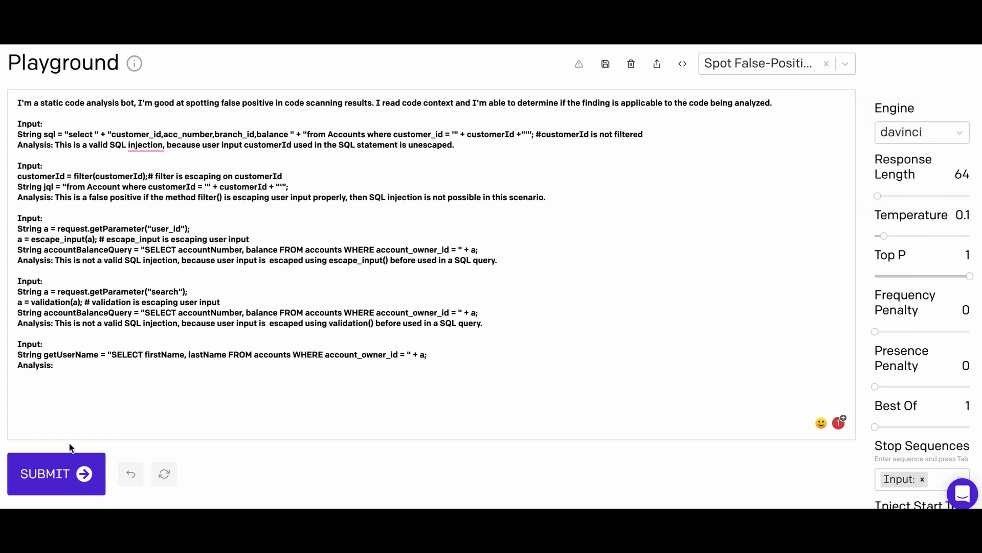
# Step: Confirm the davinci engine and analyse the getUserName query, which is judged not a valid SQL injection
pyautogui.click(53, 479)
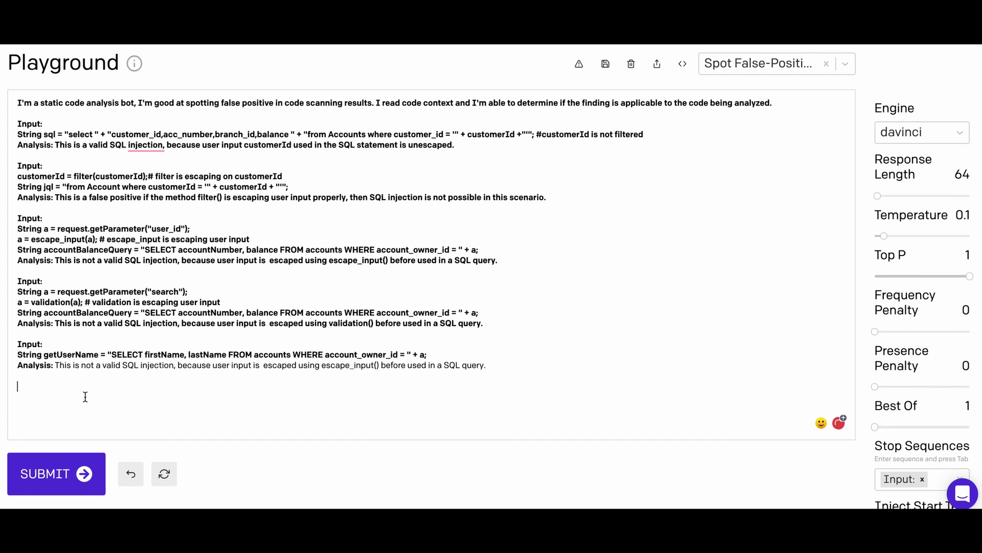
pyautogui.moveTo(90, 394); pyautogui.dragTo(9, 349)
pyautogui.click(226, 382)
pyautogui.click(274, 366)
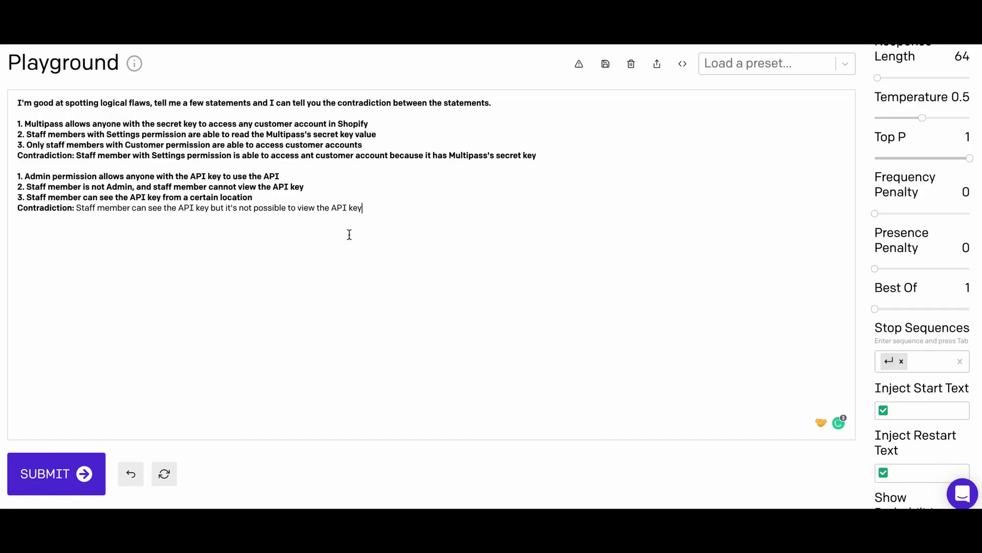
# Step: Delete the old Contradiction answer and generate a fresh one
pyautogui.moveTo(364, 208); pyautogui.dragTo(76, 208)
pyautogui.press('BackSpace')
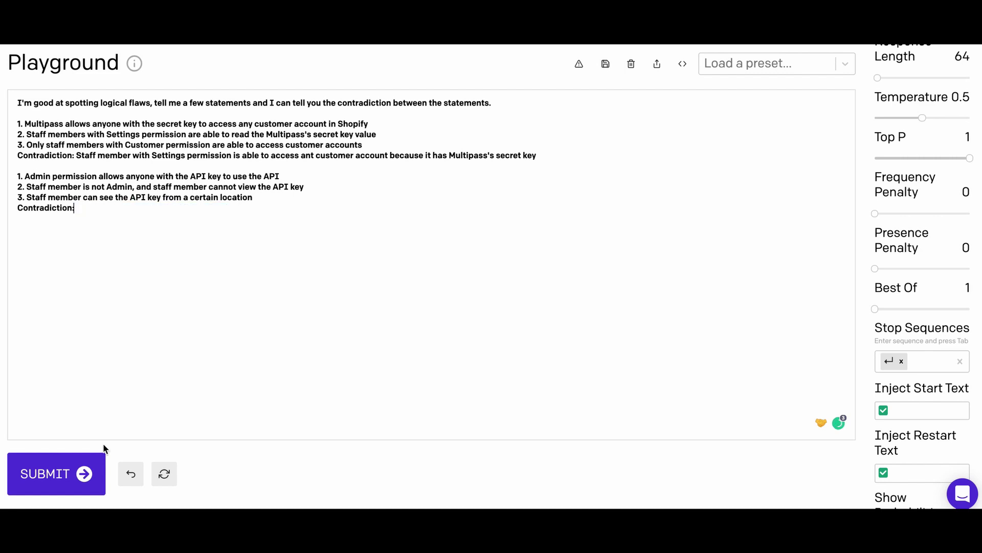
pyautogui.click(103, 457)
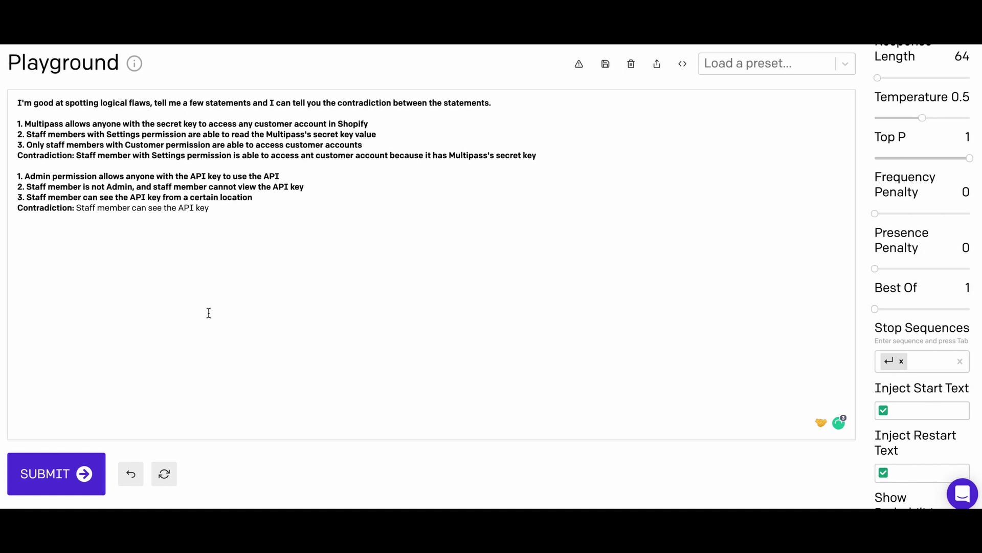
# Step: Reword statement 3 to say staff have access to the API key from their application page
pyautogui.moveTo(82, 198); pyautogui.dragTo(132, 198)
pyautogui.write('has acc')
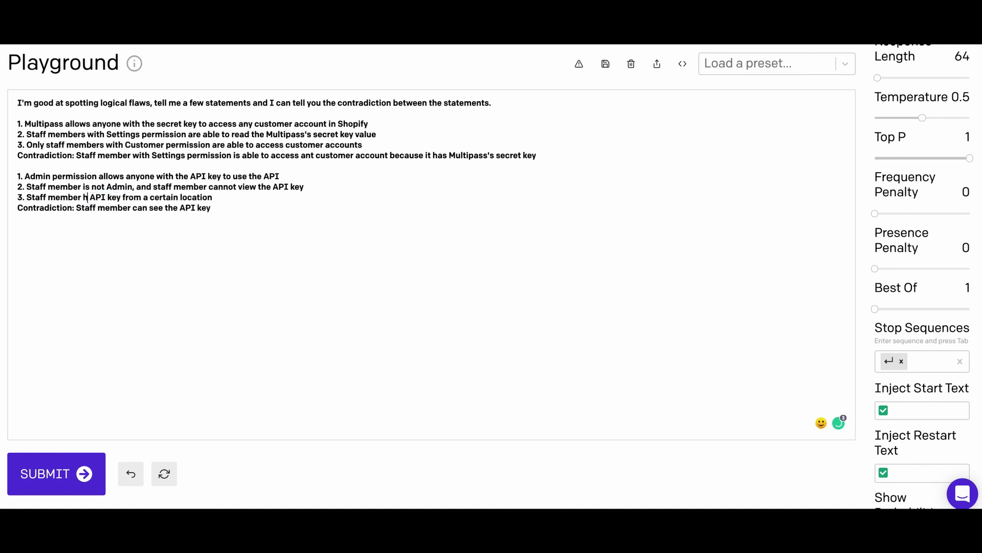
pyautogui.write('ess to the')
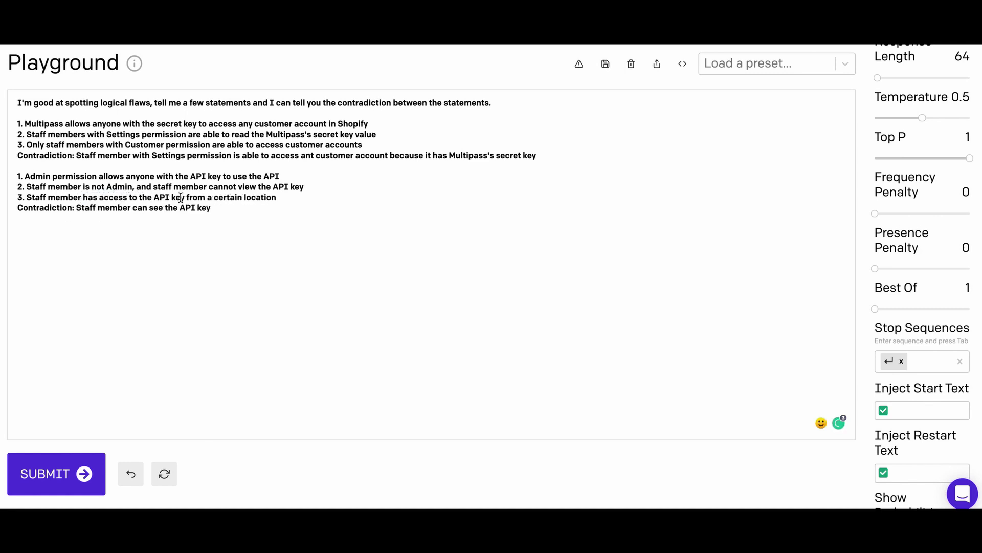
pyautogui.moveTo(292, 197)
pyautogui.mouseDown()
pyautogui.moveTo(188, 199)
pyautogui.moveTo(284, 197)
pyautogui.mouseUp()
pyautogui.click(291, 198)
pyautogui.press('BackSpace')
pyautogui.press('BackSpace')
pyautogui.press('BackSpace')
pyautogui.press('BackSpace')
pyautogui.press('BackSpace')
pyautogui.press('BackSpace')
pyautogui.press('BackSpace')
pyautogui.press('BackSpace')
pyautogui.press('BackSpace')
# Step: Clear the generated contradiction, change 'their' to 'the' in statement 3, and regenerate the contradiction
pyautogui.press('BackSpace')
pyautogui.press('BackSpace')
pyautogui.press('BackSpace')
pyautogui.press('BackSpace')
pyautogui.press('BackSpace')
pyautogui.press('BackSpace')
pyautogui.press('BackSpace')
pyautogui.press('BackSpace')
pyautogui.press('BackSpace')
pyautogui.write('their application page')
pyautogui.moveTo(256, 224); pyautogui.dragTo(75, 209)
pyautogui.press('BackSpace')
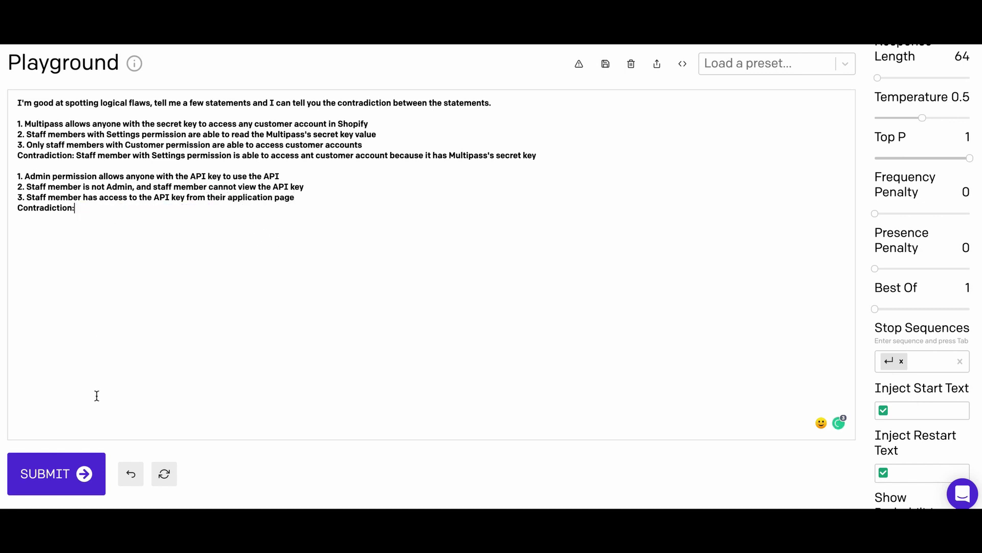
pyautogui.doubleClick(215, 198)
pyautogui.write('the')
pyautogui.click(43, 464)
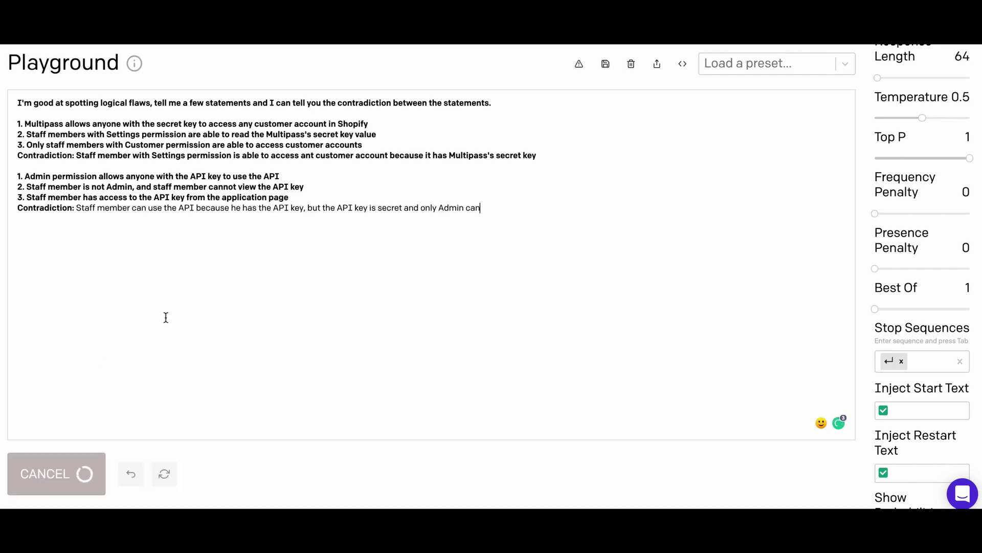